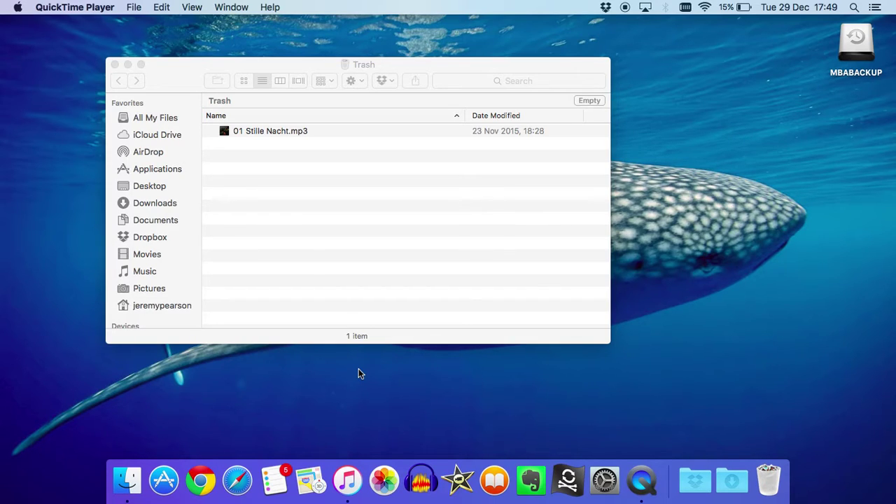
- Sort the files in the Trash window by date modified
left_click(183, 77)
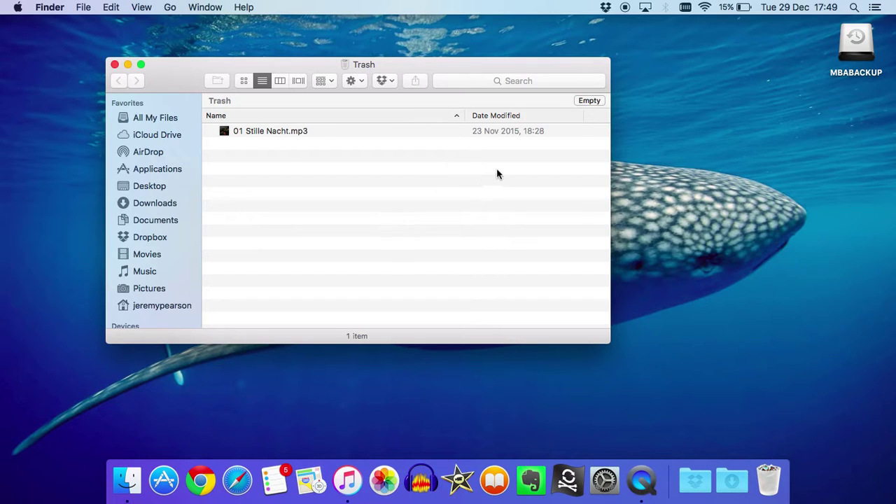
left_click(529, 117)
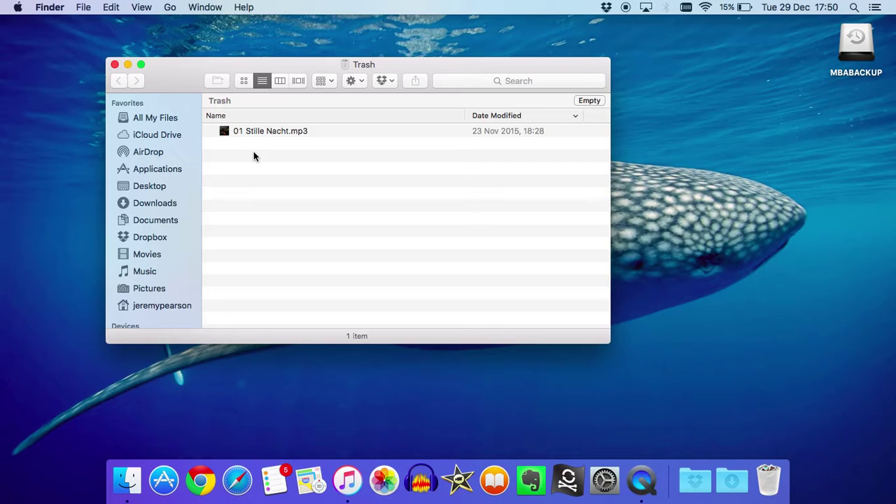
- Create a desktop folder named Restore and place it beneath the MBABACKUP drive
right_click(754, 145)
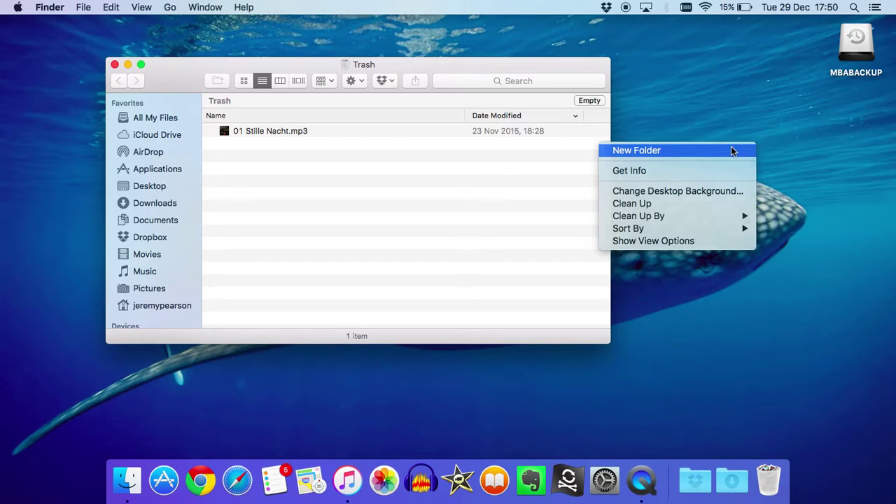
left_click(730, 149)
type("Rest")
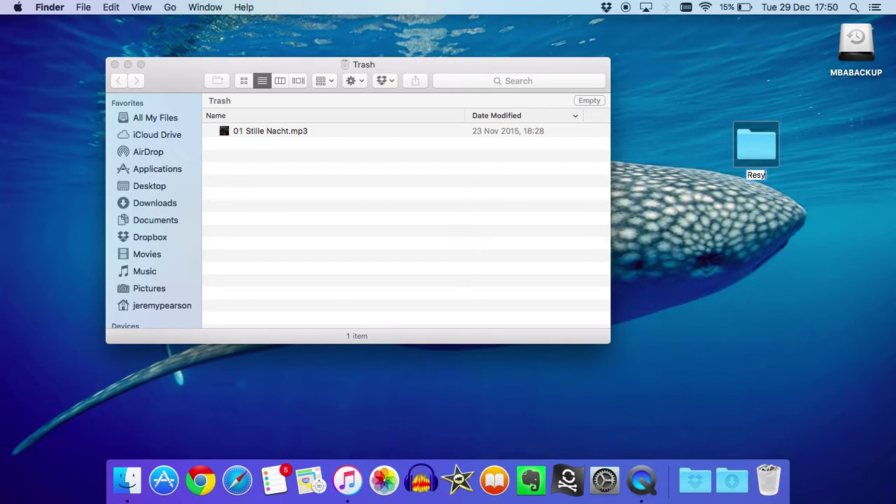
type("ore")
key("Return")
left_click_drag(764, 145, 847, 112)
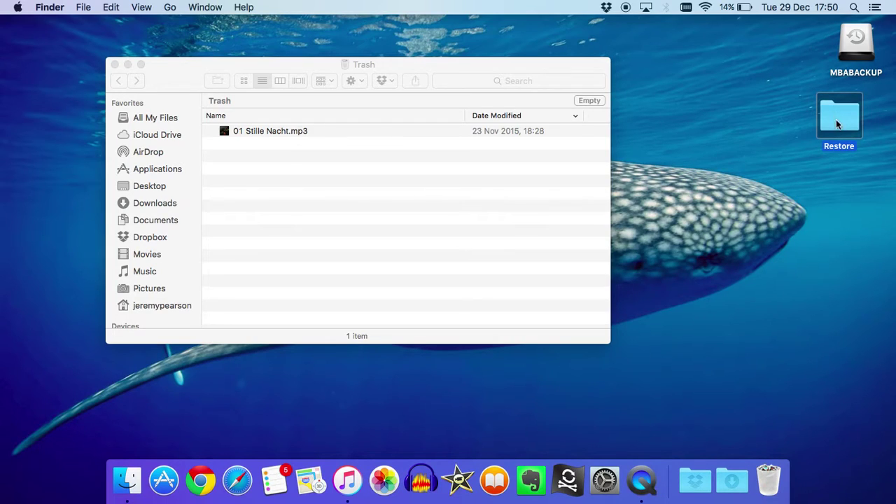
- Move 01 Stille Nacht.mp3 out of the Trash into the Restore folder on the desktop
left_click(290, 182)
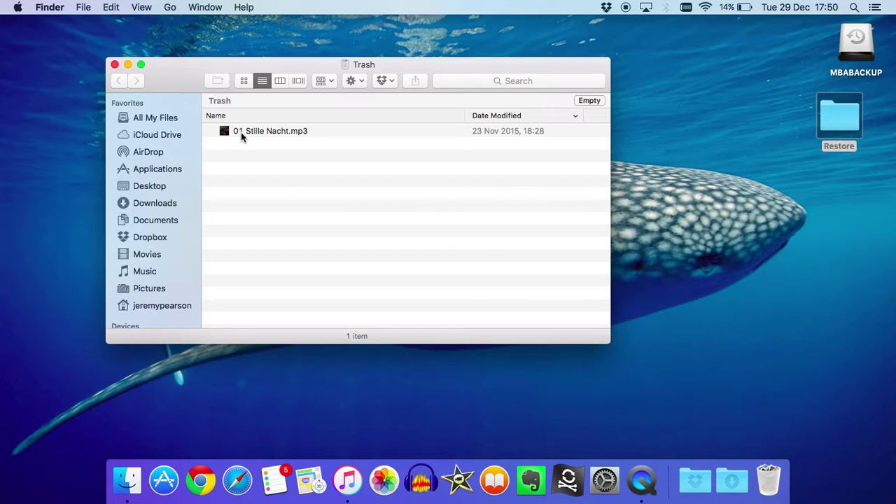
left_click_drag(256, 134, 836, 121)
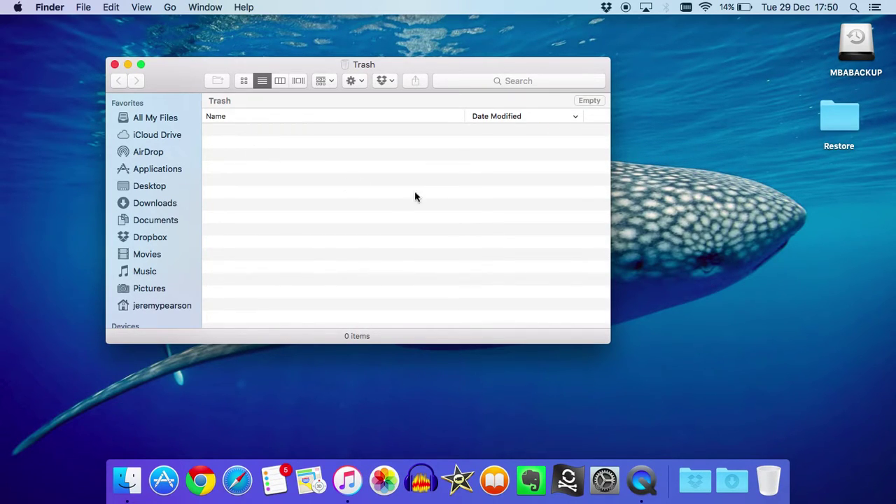
- Open the Restore folder to check its contents, and close both the Restore and Trash windows
double_click(843, 106)
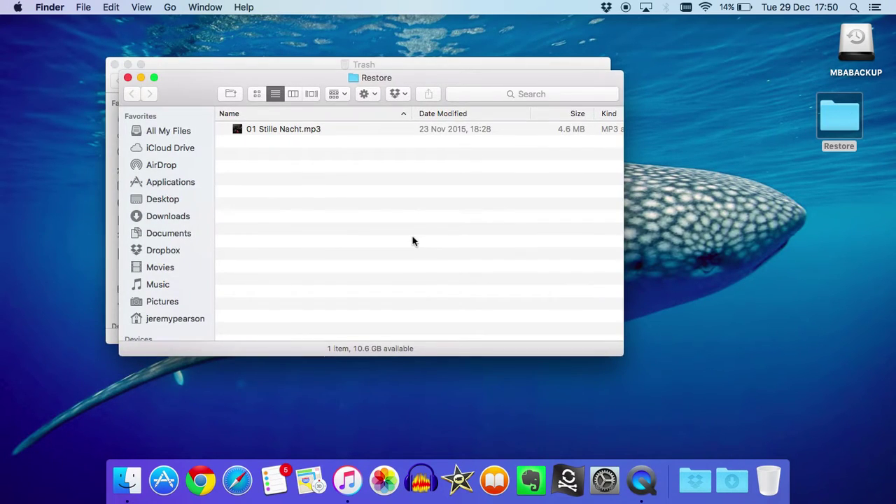
left_click_drag(173, 98, 422, 84)
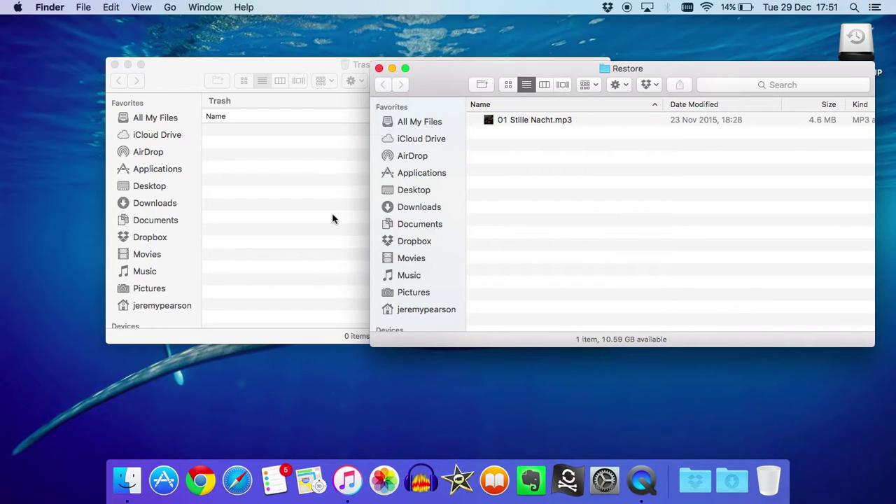
left_click(378, 68)
left_click(116, 65)
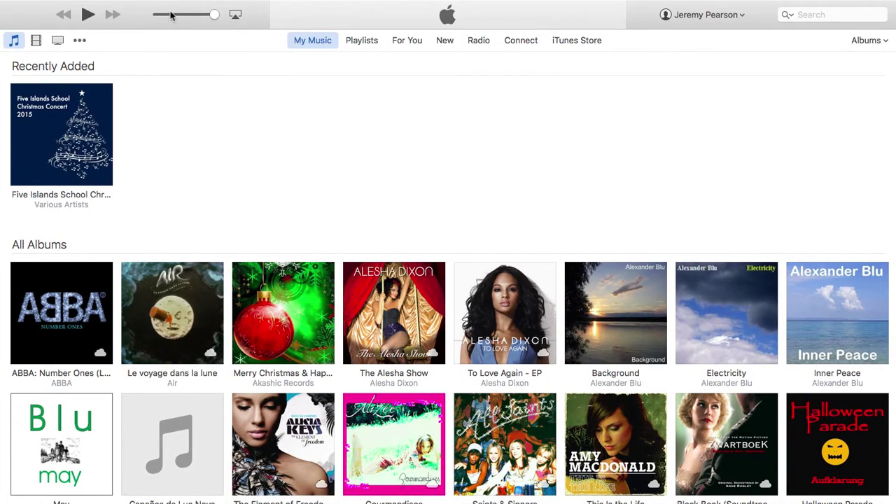
- Start adding files to the library in iTunes, with the Desktop as the source location
left_click(85, 7)
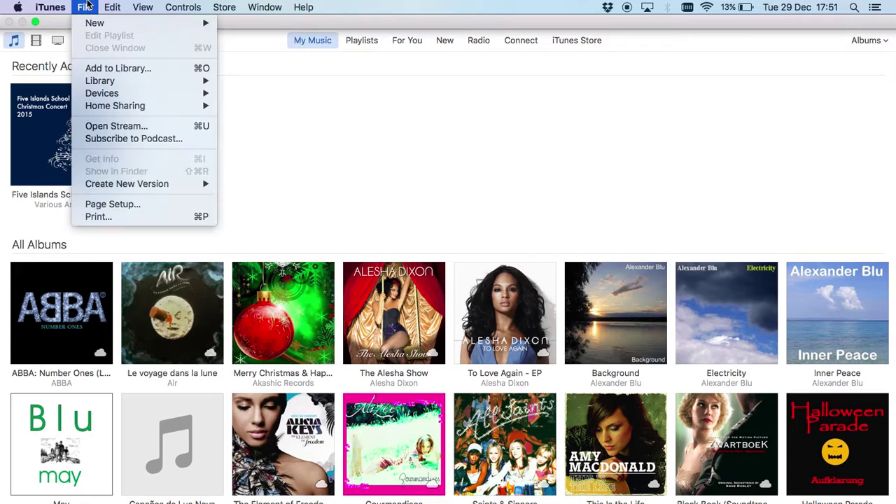
left_click(116, 69)
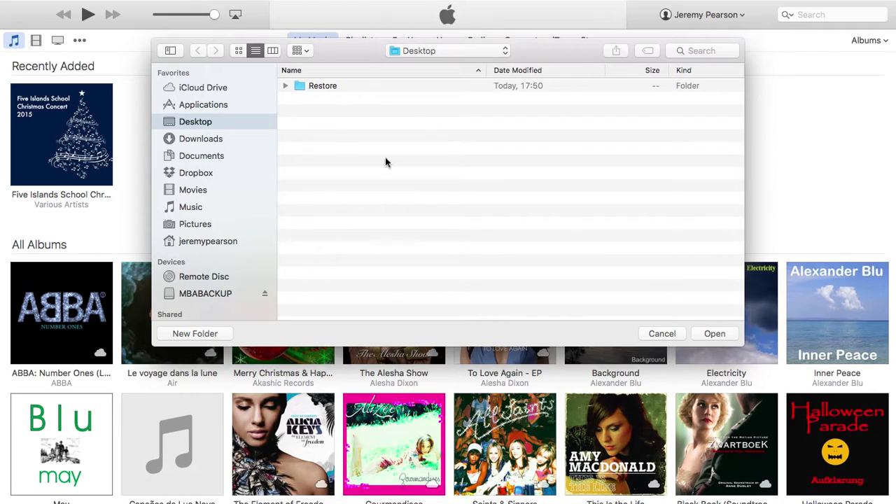
left_click_drag(356, 60, 336, 82)
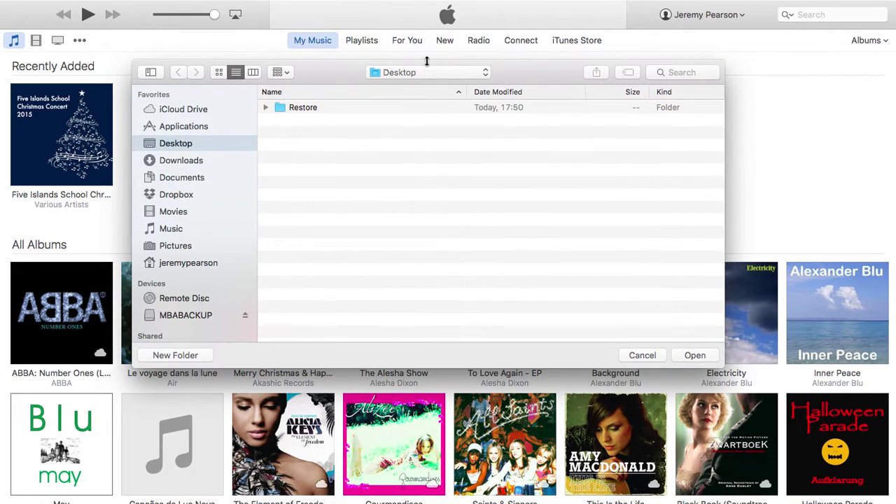
left_click(445, 70)
left_click(402, 74)
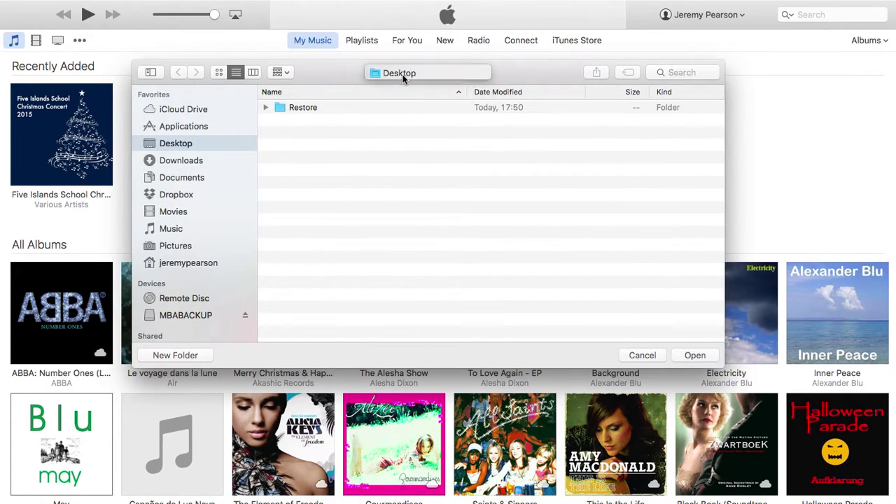
- Import the whole Restore folder with 01 Stille Nacht.mp3 into the iTunes library
left_click(280, 113)
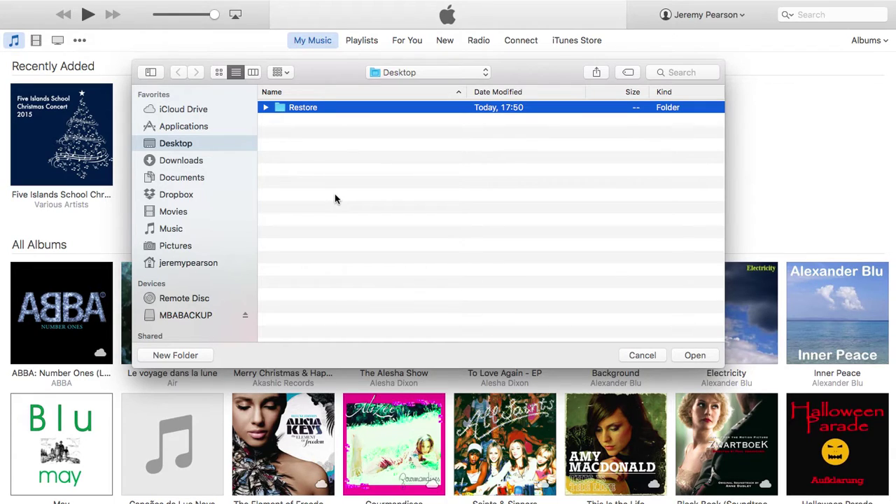
left_click(266, 108)
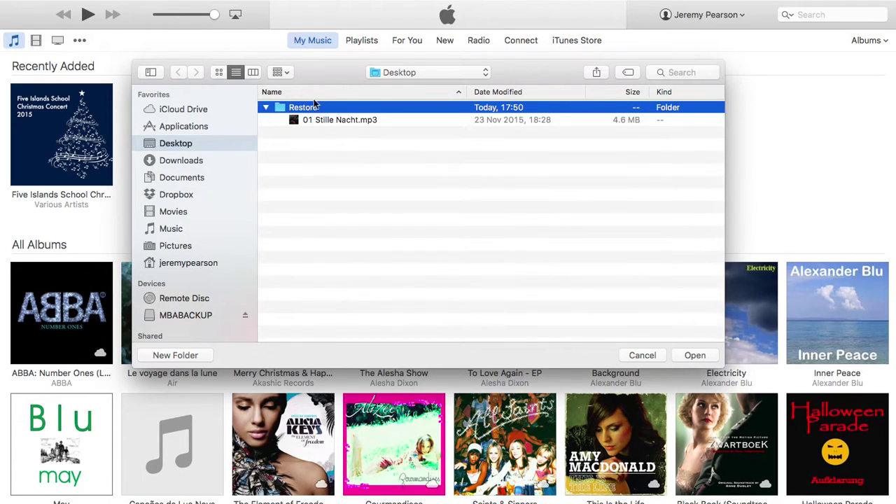
left_click(357, 120)
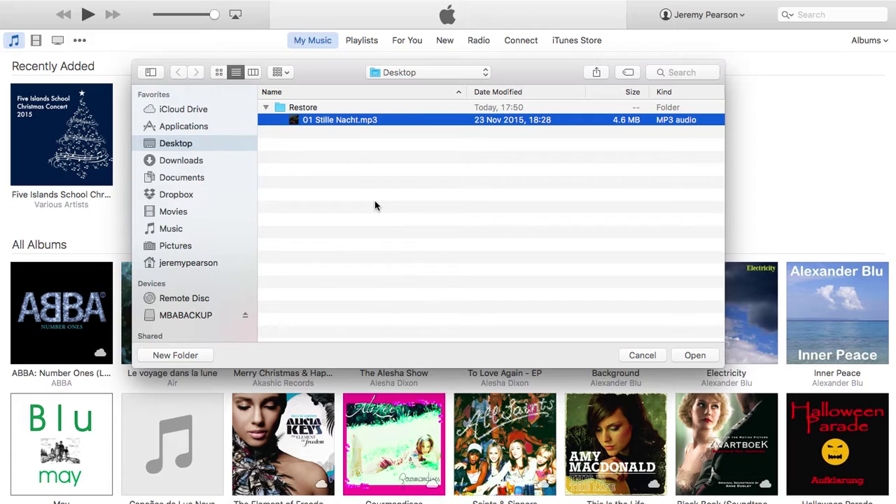
left_click(265, 107)
left_click(290, 108)
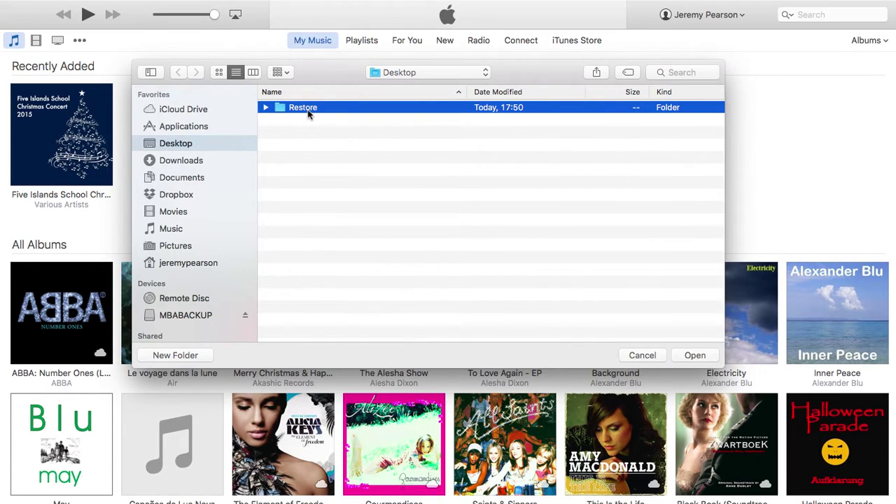
left_click(694, 356)
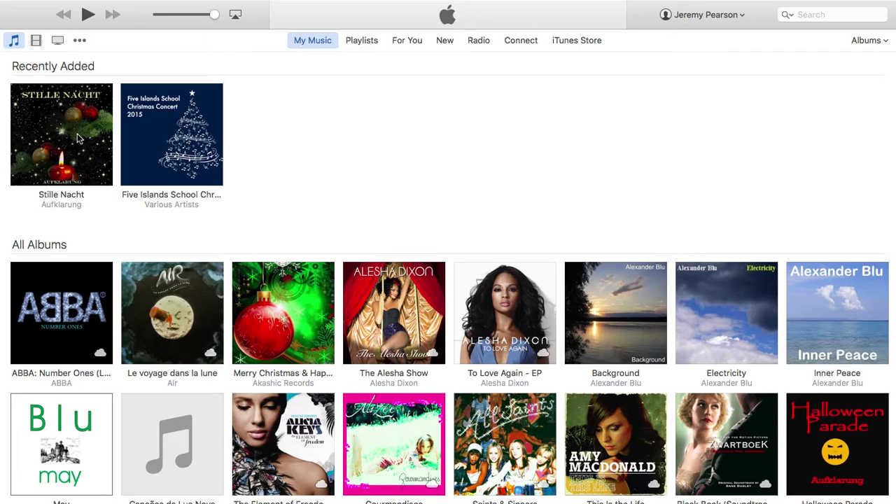
- Check the Stille Nacht album's track list, and check the file in the Restore folder on the desktop
left_click(76, 134)
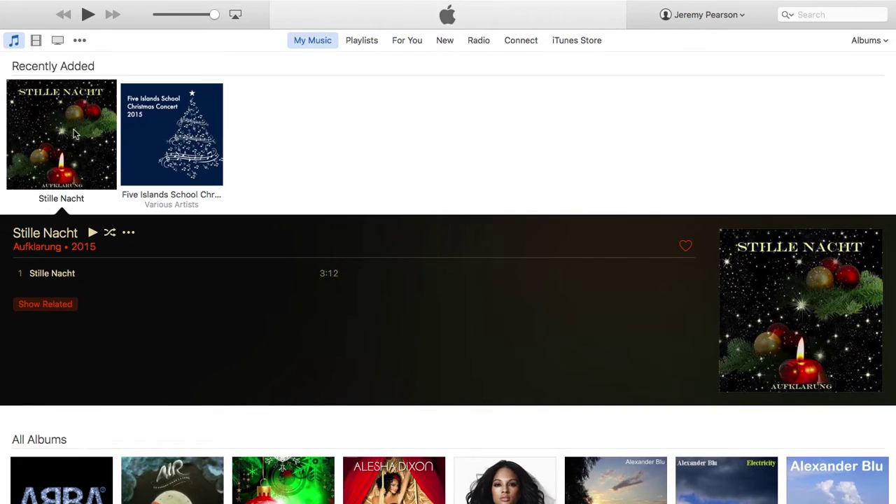
left_click(76, 134)
key("ctrl+Left")
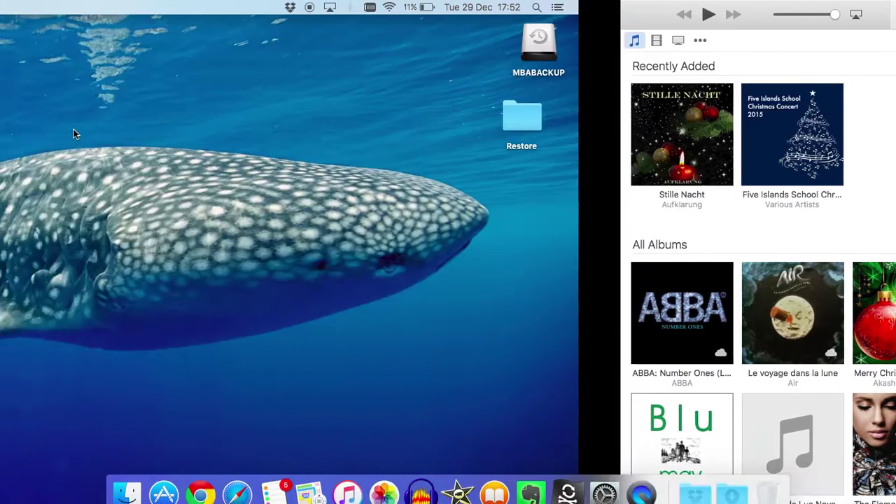
double_click(836, 123)
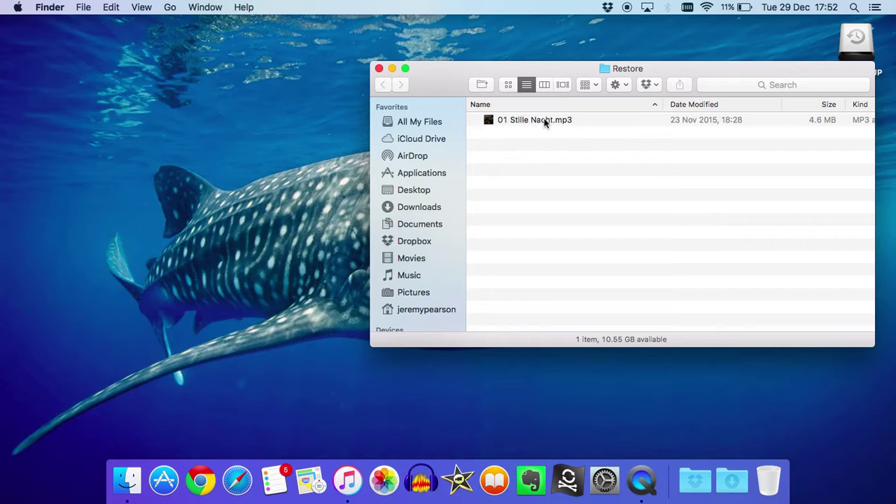
left_click(378, 68)
- Switch back to iTunes and play the Stille Nacht track from its recently added album
key("ctrl+Right")
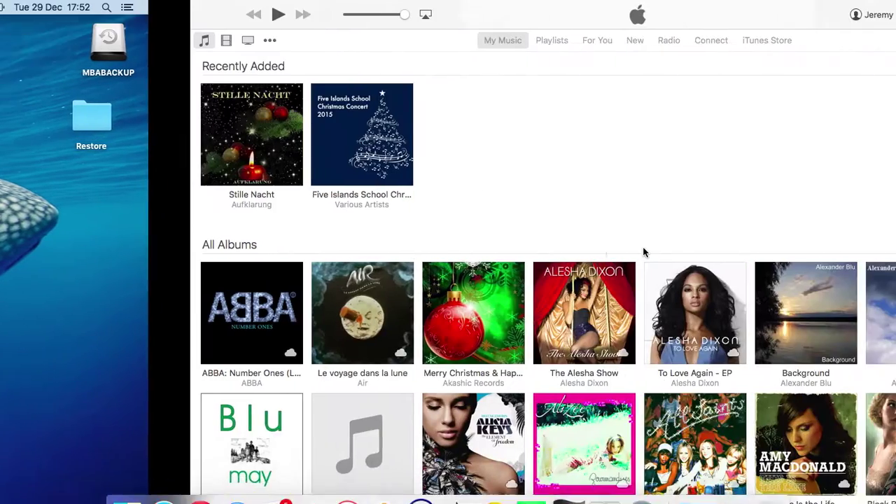
left_click(66, 135)
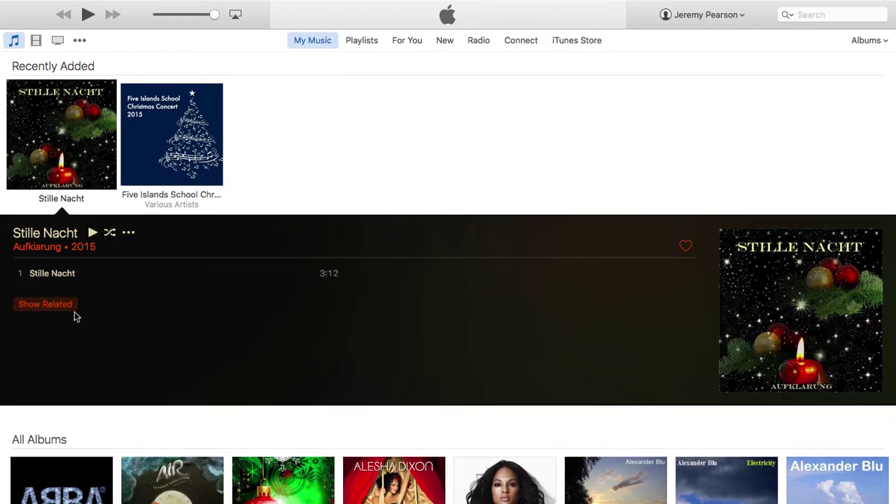
double_click(64, 273)
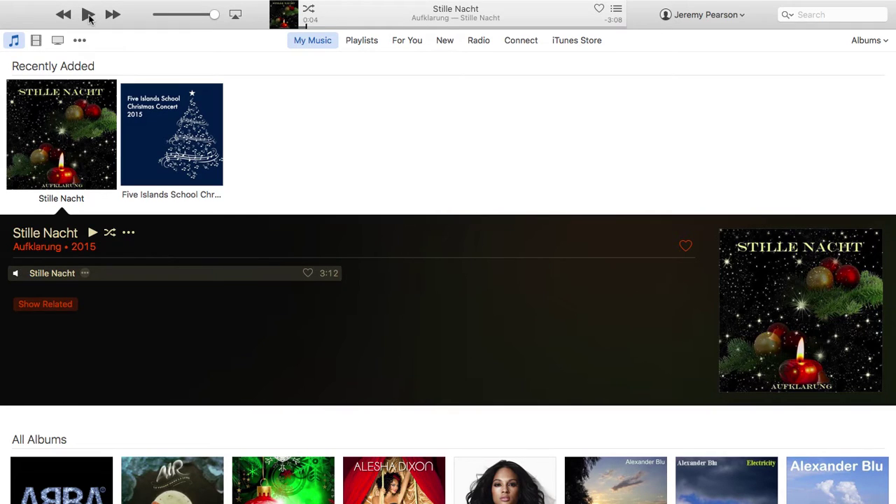
- Return to the desktop, open the Restore folder and reposition its window clear of the desktop icons
key("ctrl+Left")
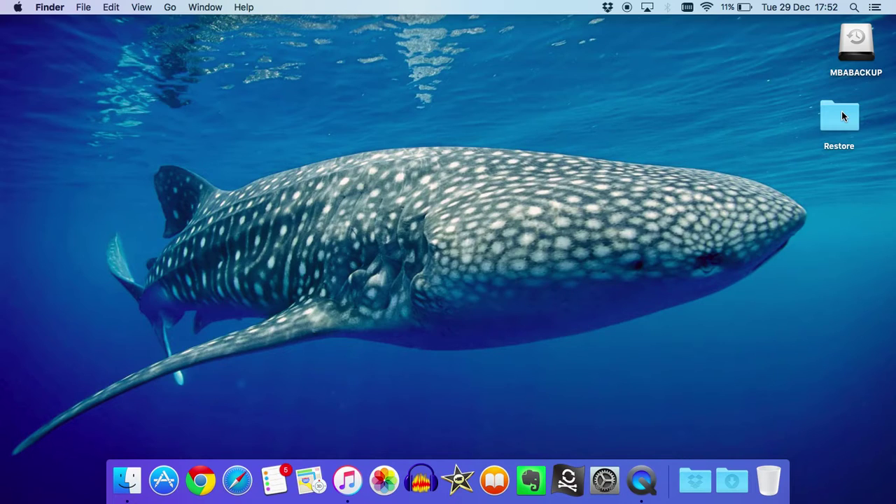
mouse_move(841, 116)
left_mouse_down()
mouse_move(770, 480)
mouse_move(840, 110)
mouse_move(838, 119)
left_mouse_up()
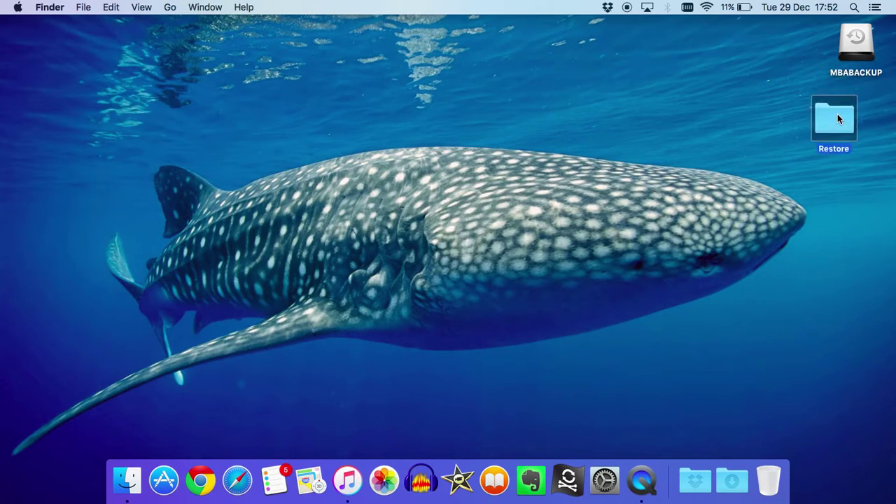
double_click(837, 119)
left_click_drag(488, 120, 618, 219)
left_click(618, 219)
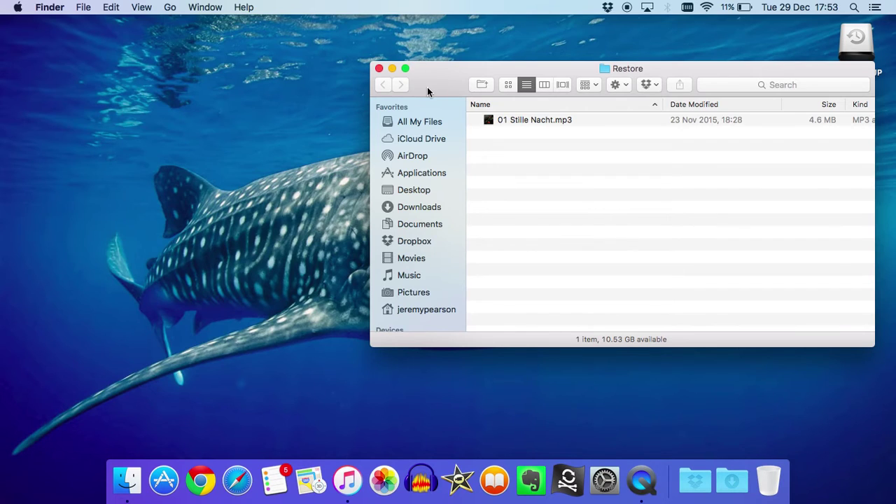
left_click_drag(427, 87, 312, 90)
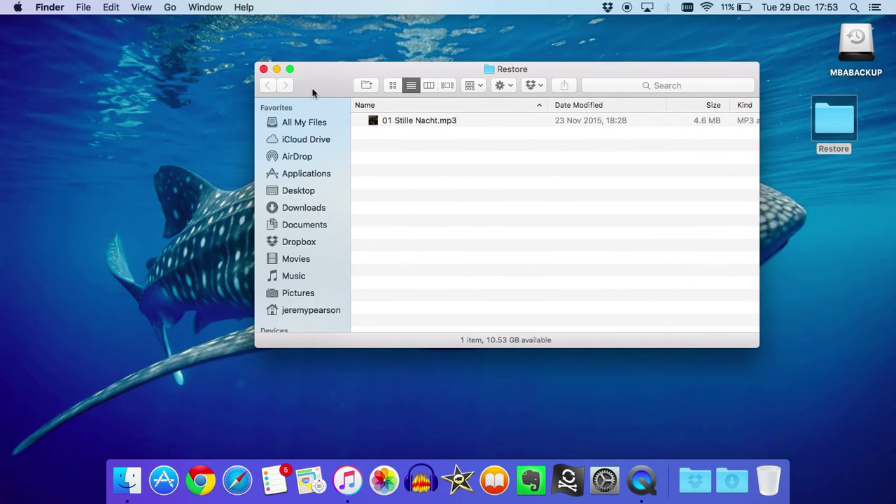